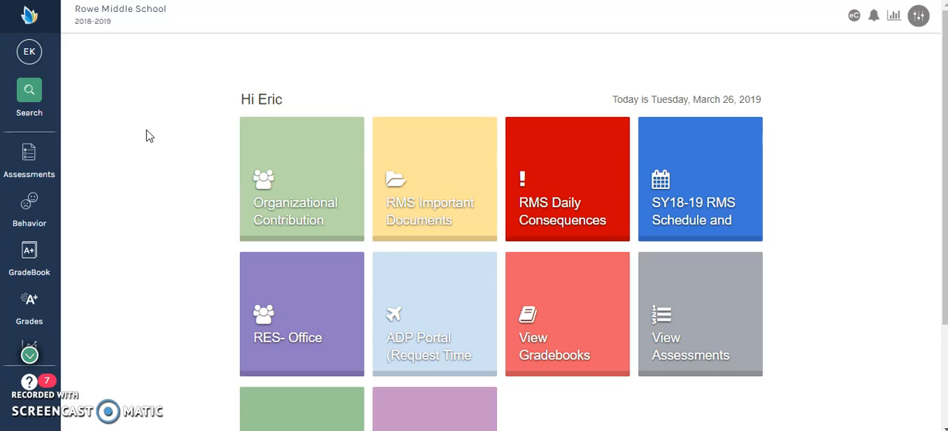
Open a new major incident report and set its date to 03/25/2019 and time to 09:55
click(37, 219)
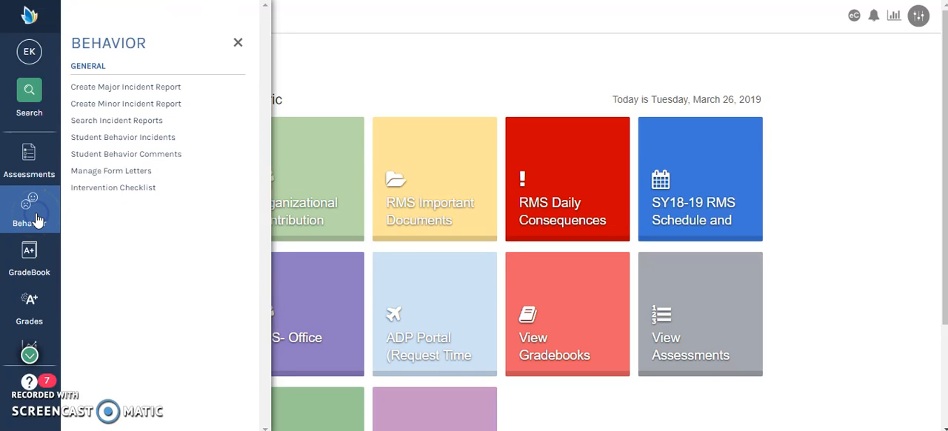
click(135, 88)
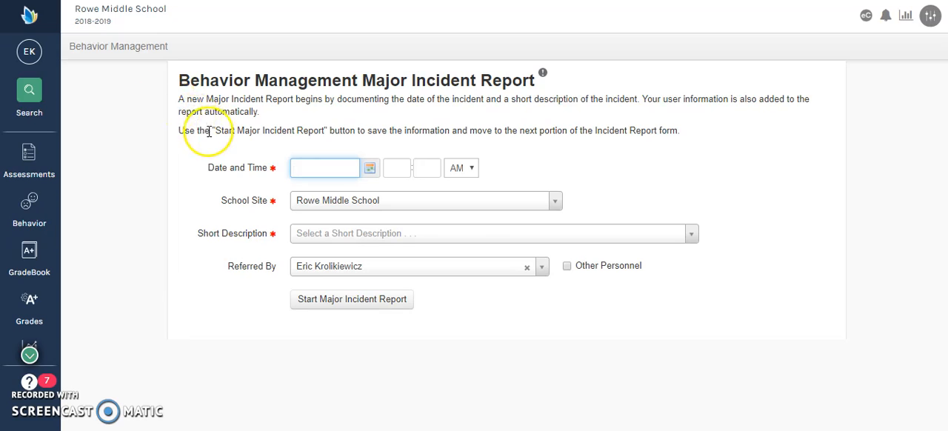
text(09/)
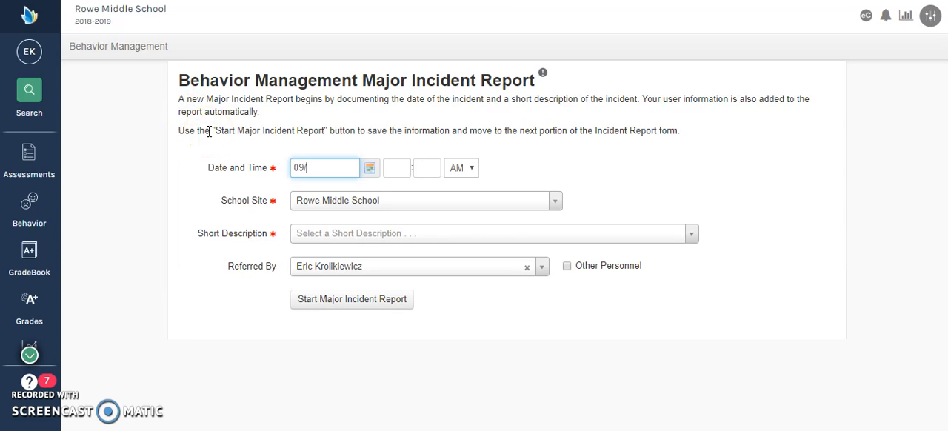
key(BackSpace)
key(BackSpace)
text(3/)
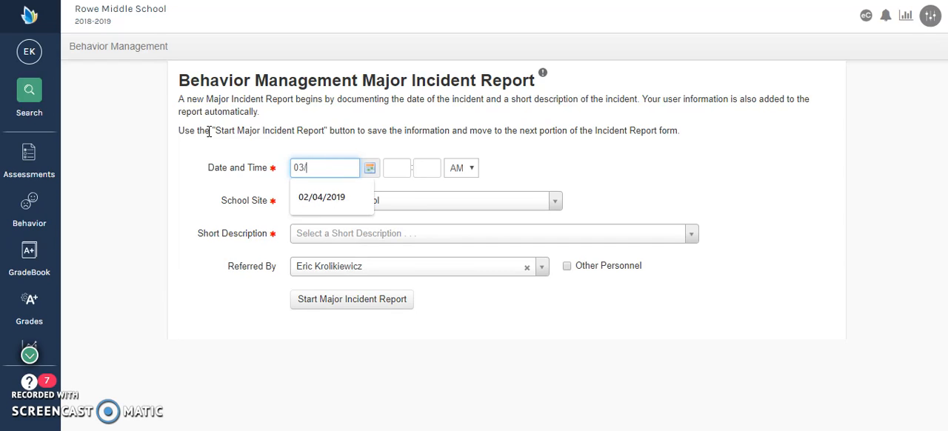
text(25/2019)
key(Tab)
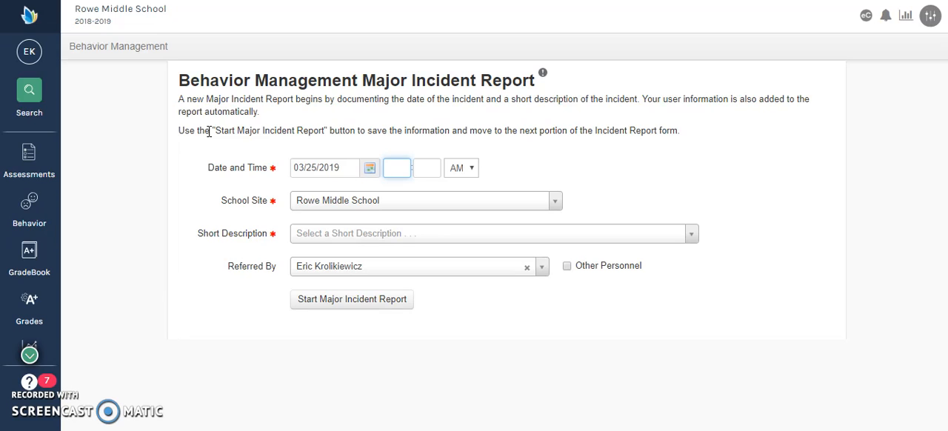
text(09)
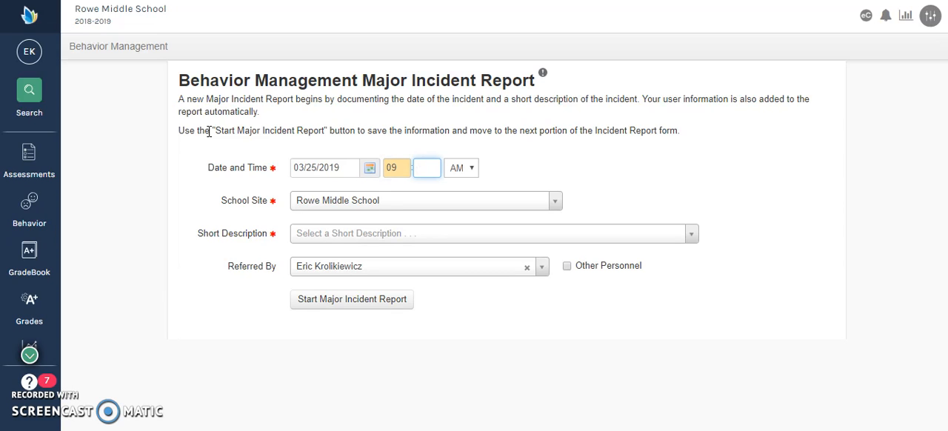
text(55)
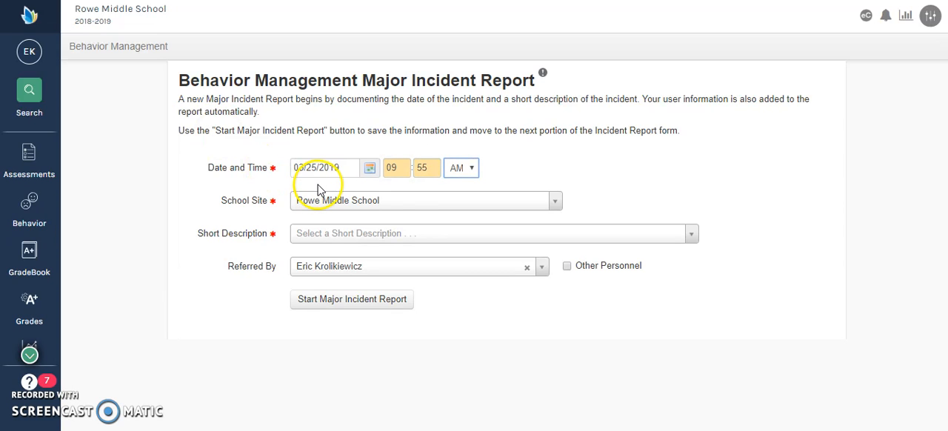
Choose "Out of Bounds- Leaving Class without Permission" as the short description and start the major incident report
click(379, 241)
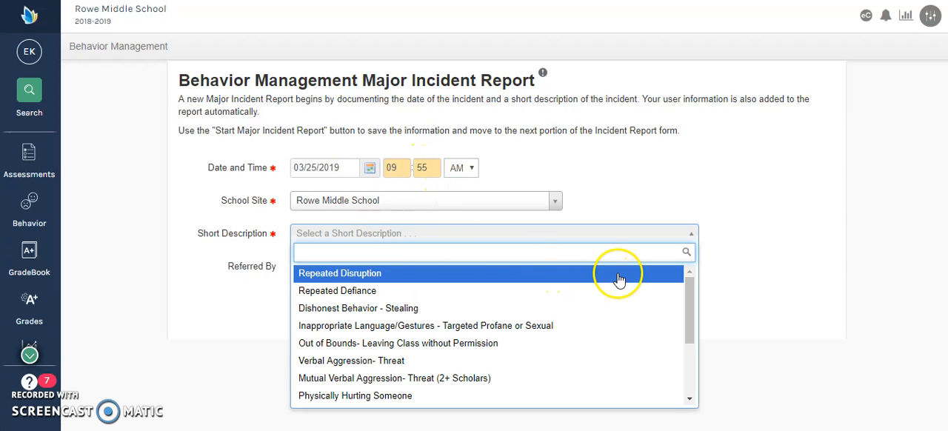
scroll(645, 293, down, 1)
scroll(645, 293, down, 5)
scroll(645, 293, down, 1)
scroll(645, 294, up, 4)
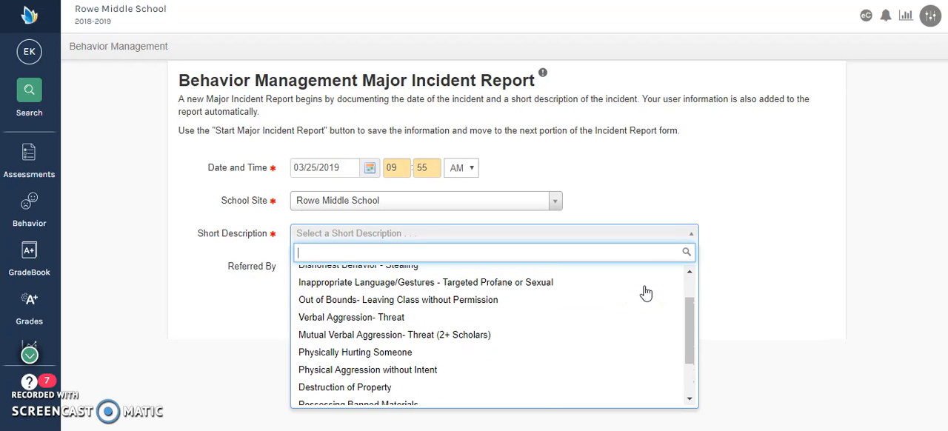
click(638, 299)
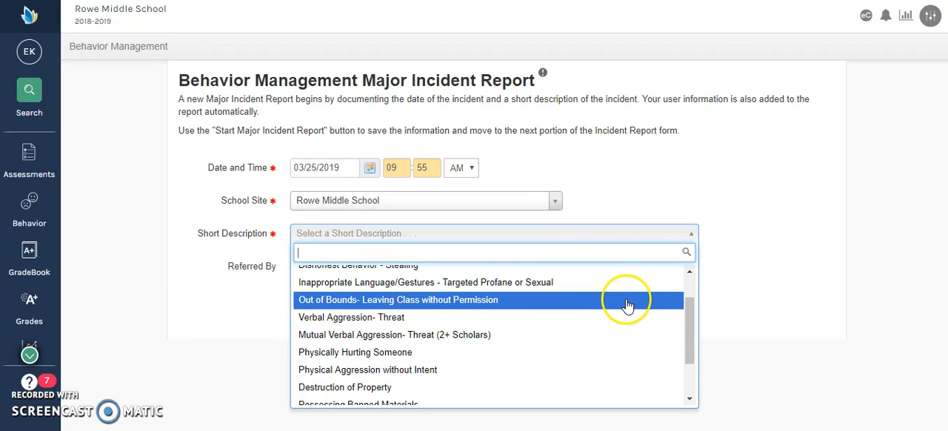
click(468, 302)
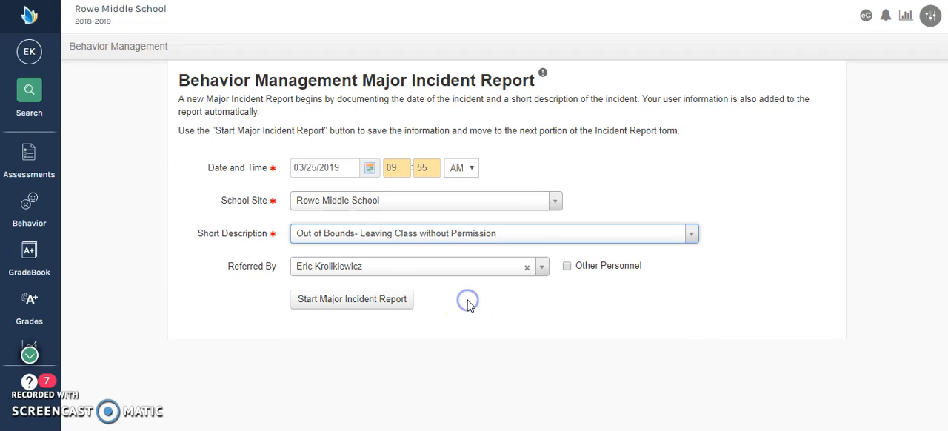
click(368, 304)
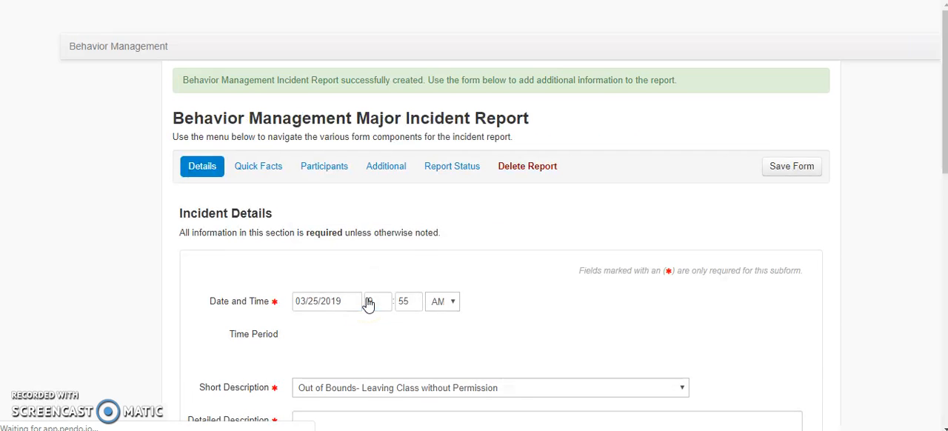
Set the incident's time period to Class Period in the incident details
click(470, 258)
scroll(493, 267, down, 3)
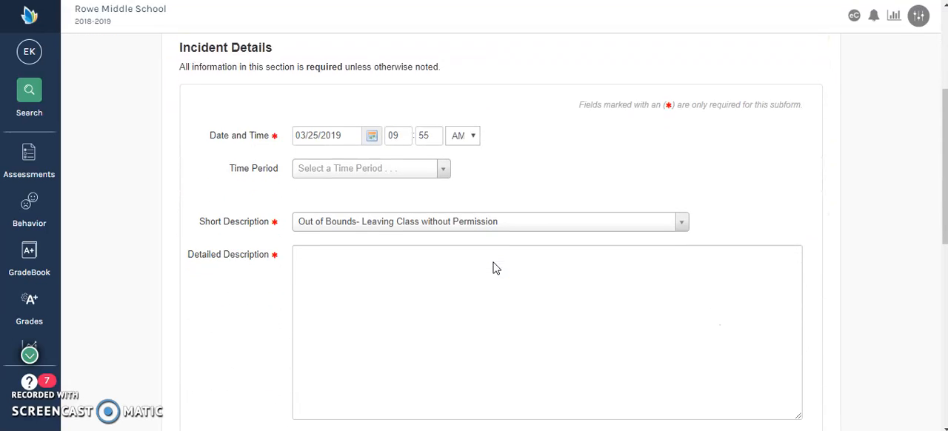
click(443, 168)
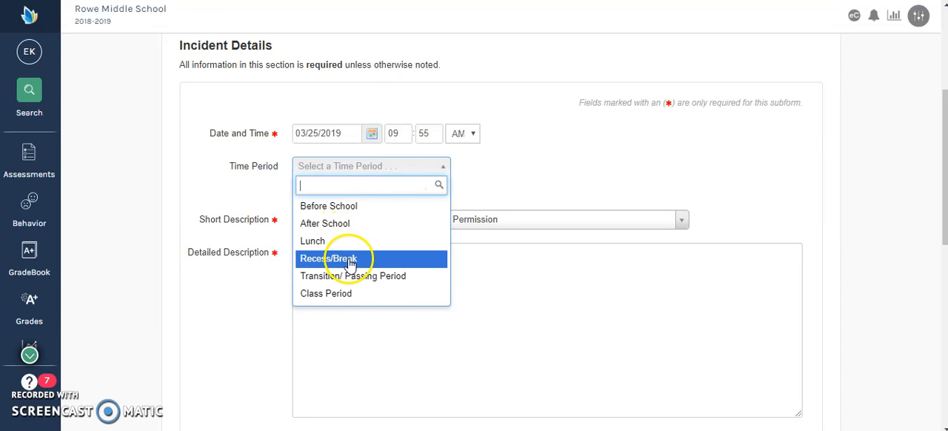
click(373, 293)
Enter the detailed description "This scholar was re-directed 4 times to return to their seat. They then decided to leave the classroom without permission."
scroll(374, 289, down, 1)
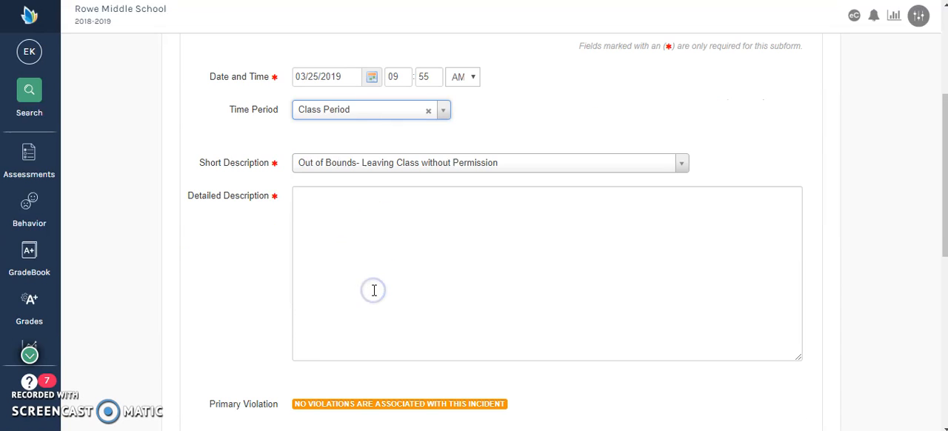
click(333, 215)
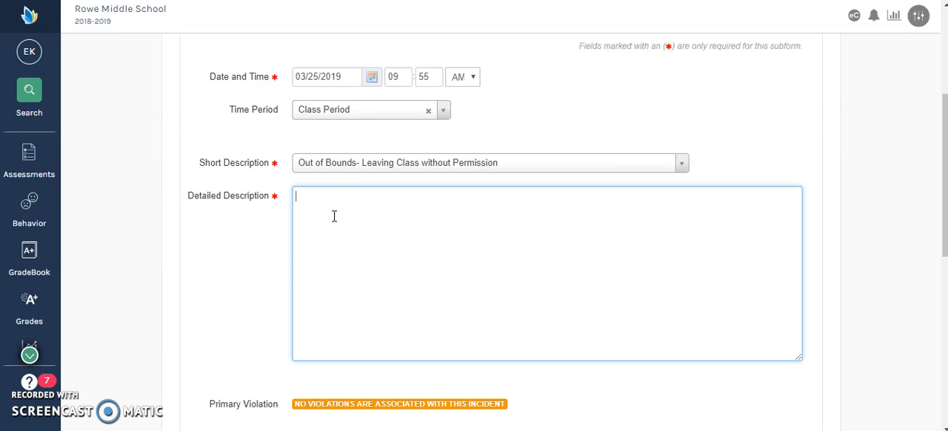
text(This scholar was re-directed )
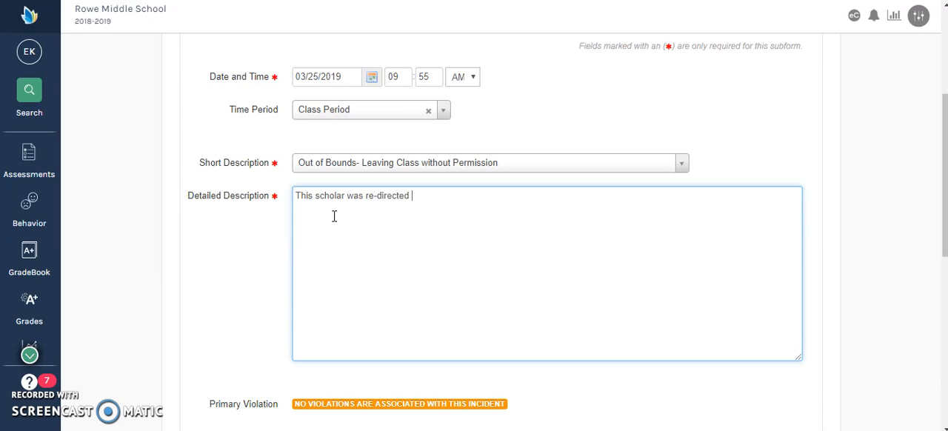
text(4 times to return to their seat.)
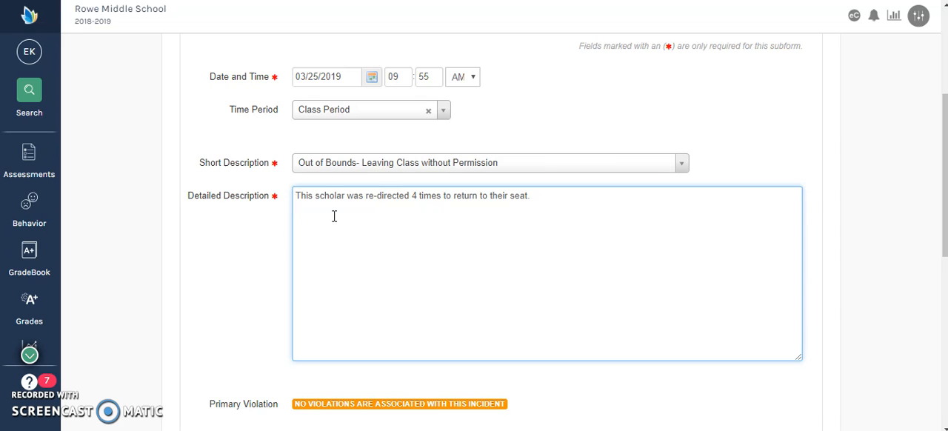
text(They then decided to )
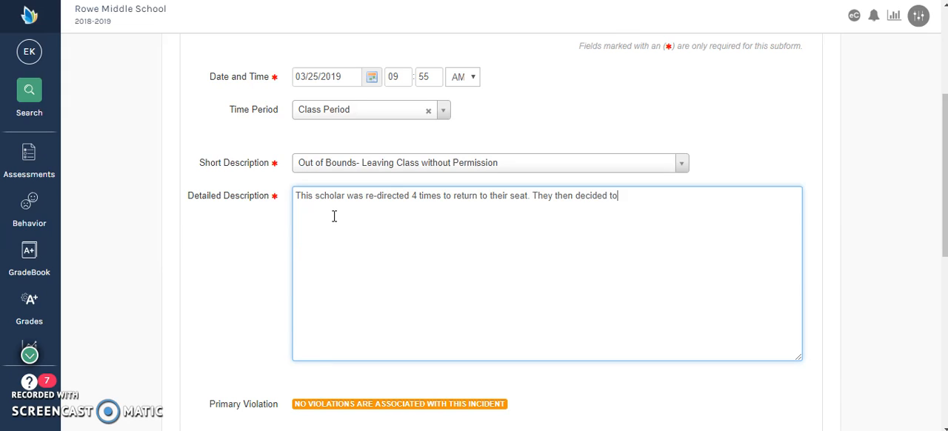
text(leave the classroom)
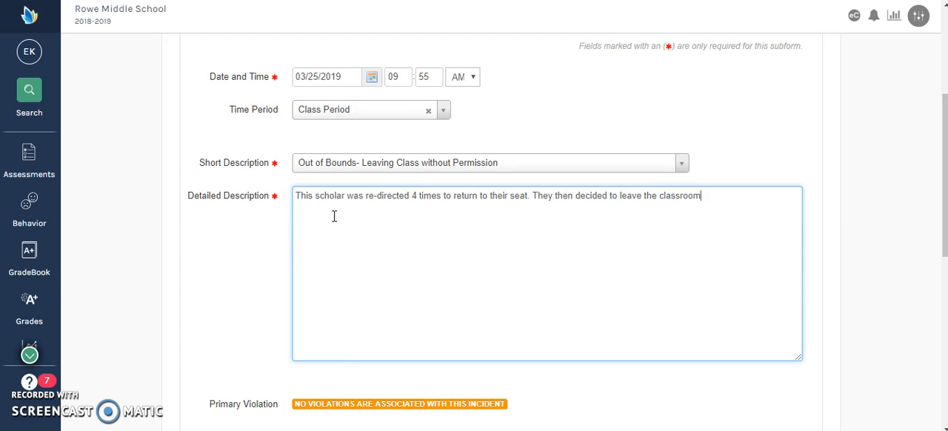
text( without permission.)
click(218, 277)
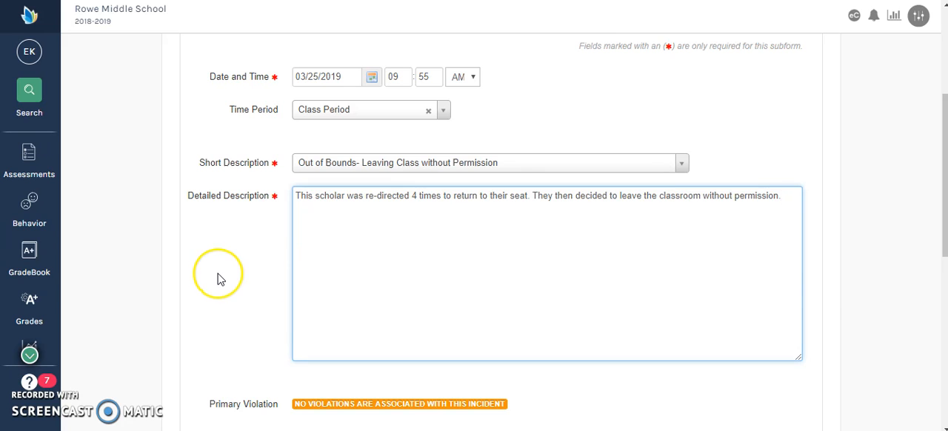
Set the incident's location on site to Classroom
scroll(218, 278, down, 3)
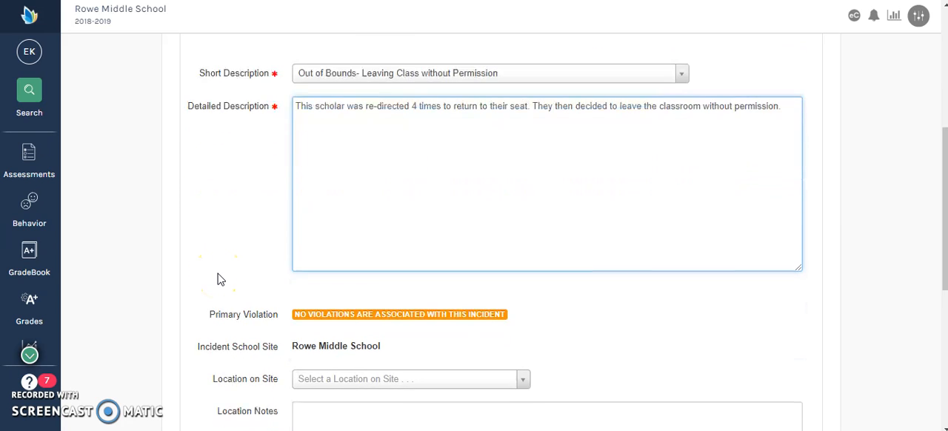
scroll(218, 278, down, 3)
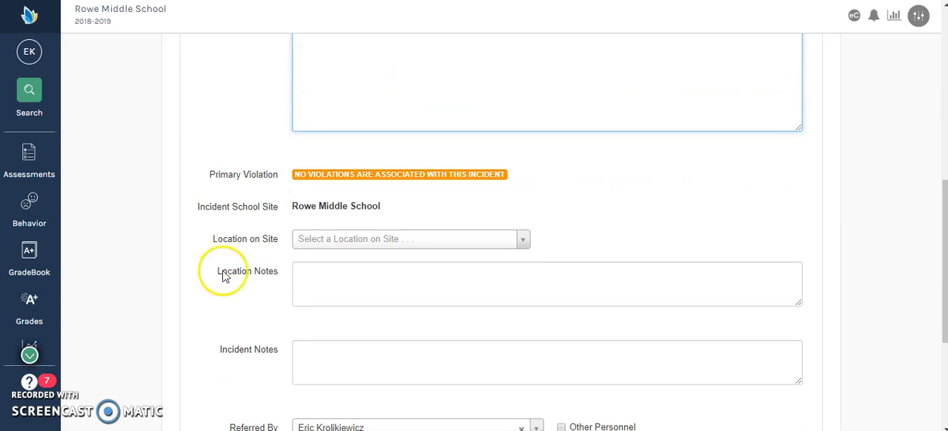
click(304, 243)
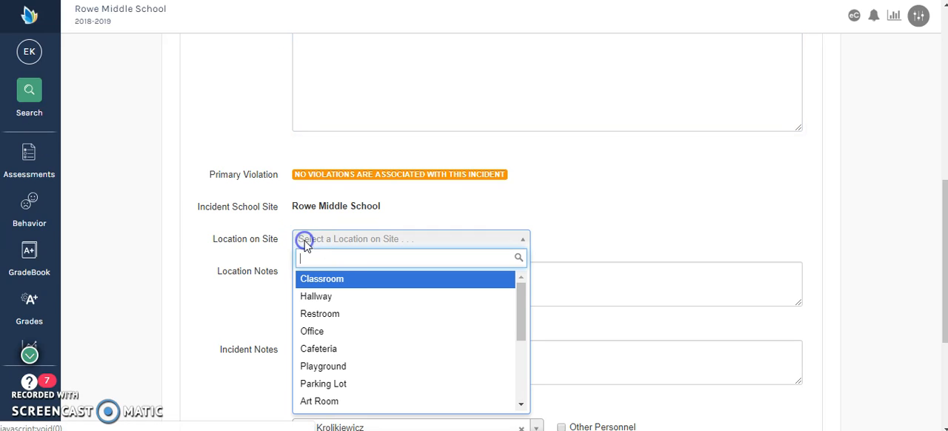
click(343, 284)
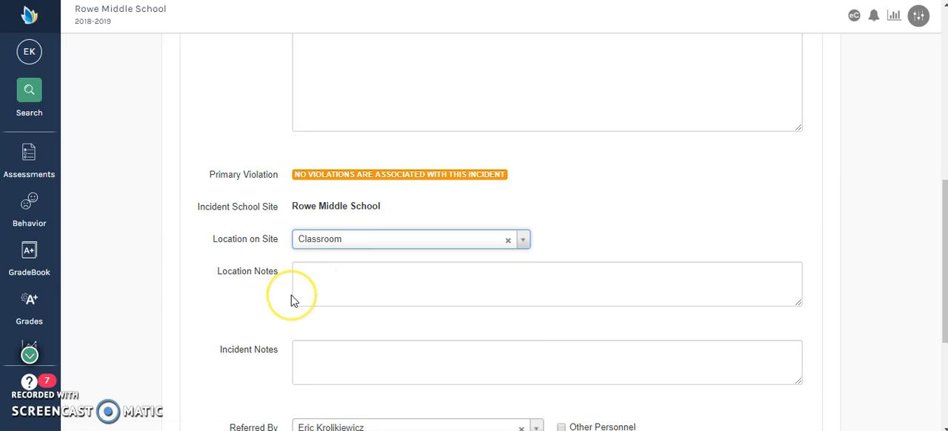
Go to the report's participants section and select the involved student by name for the new student participant
scroll(290, 296, down, 3)
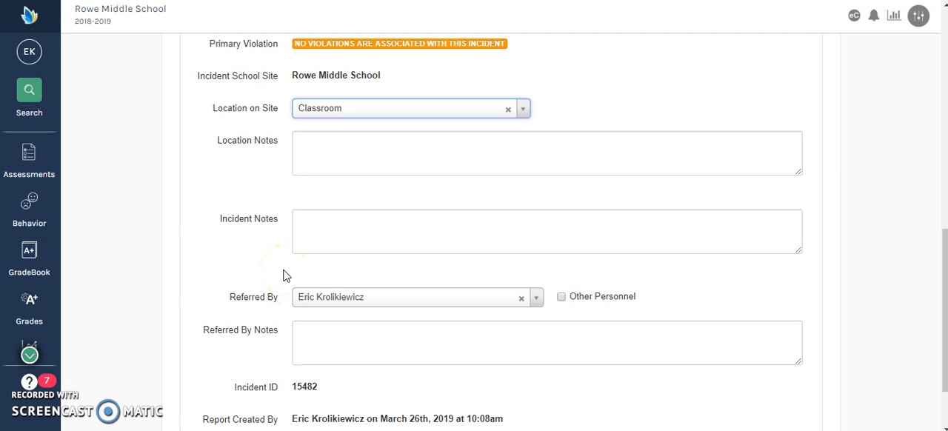
scroll(283, 275, down, 2)
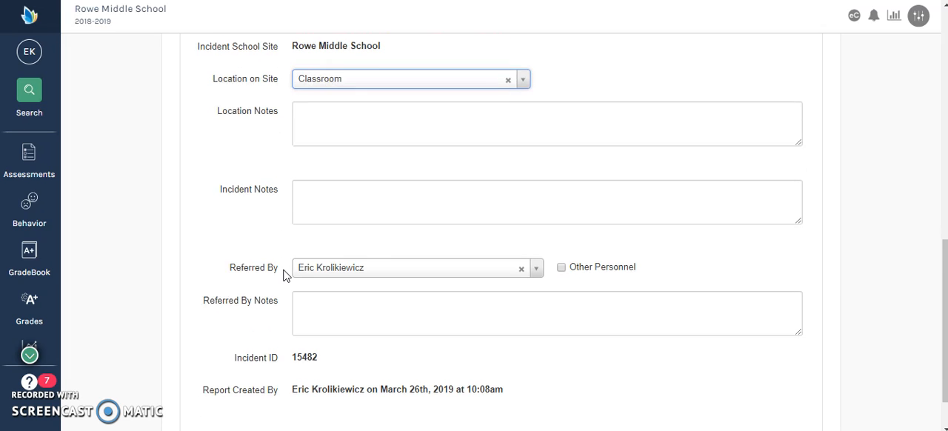
scroll(283, 276, up, 2)
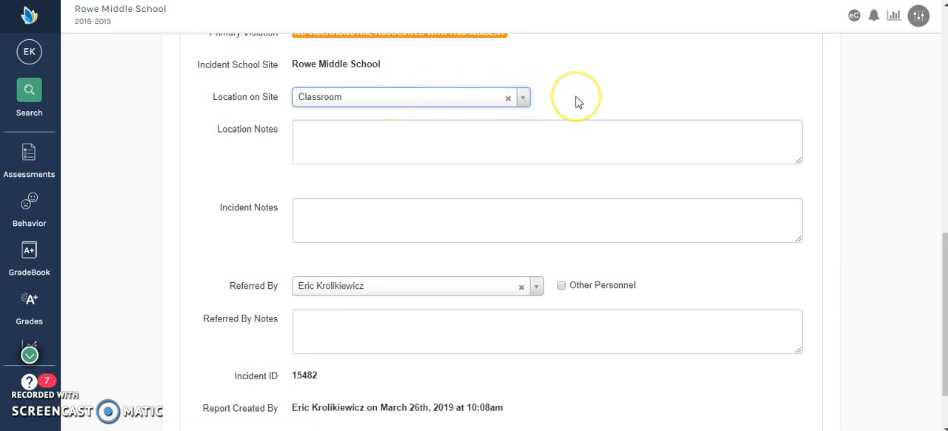
scroll(577, 102, up, 8)
click(322, 175)
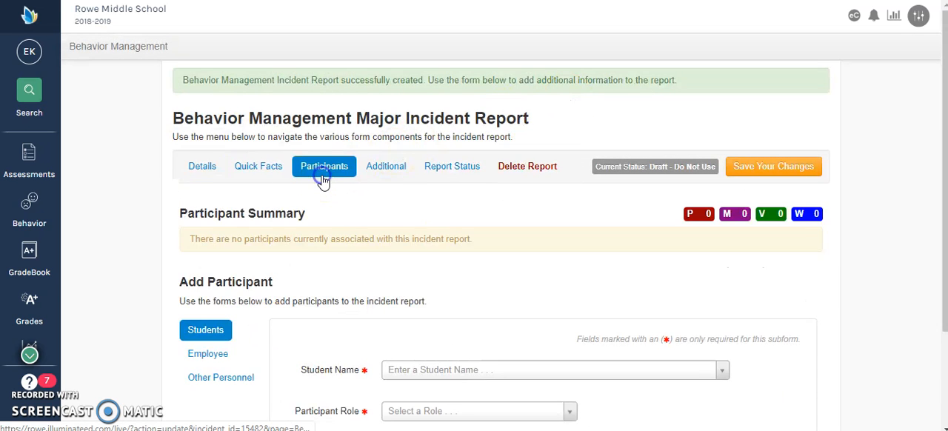
scroll(324, 181, down, 2)
click(429, 256)
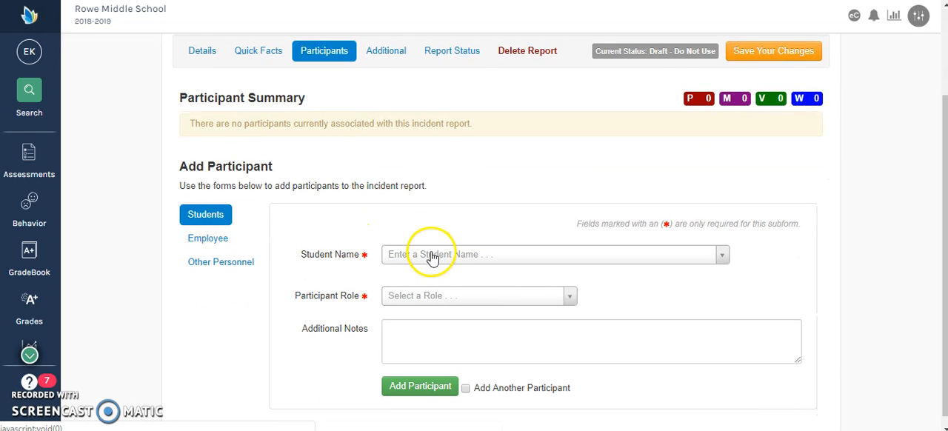
text(adrian)
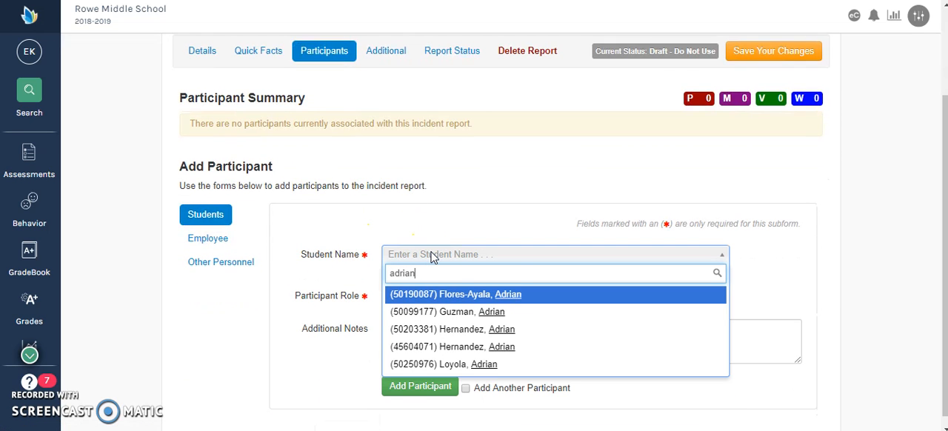
click(435, 312)
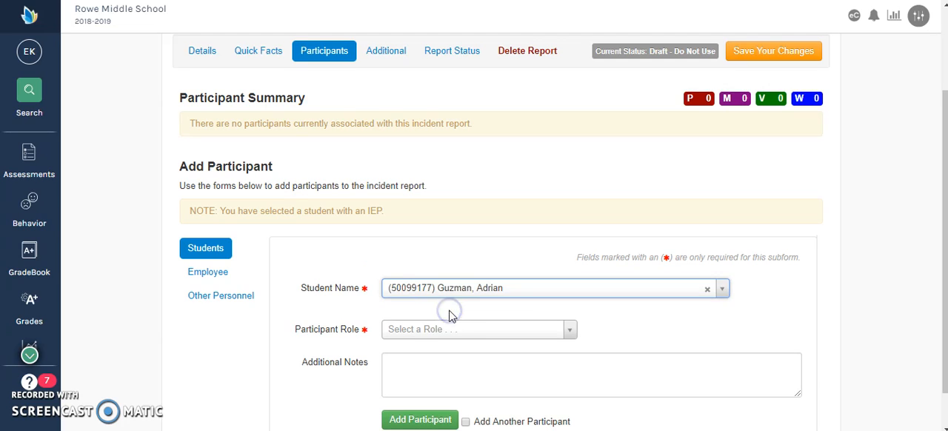
Set the selected student's participant role to Inappropriate Choice Maker
click(463, 333)
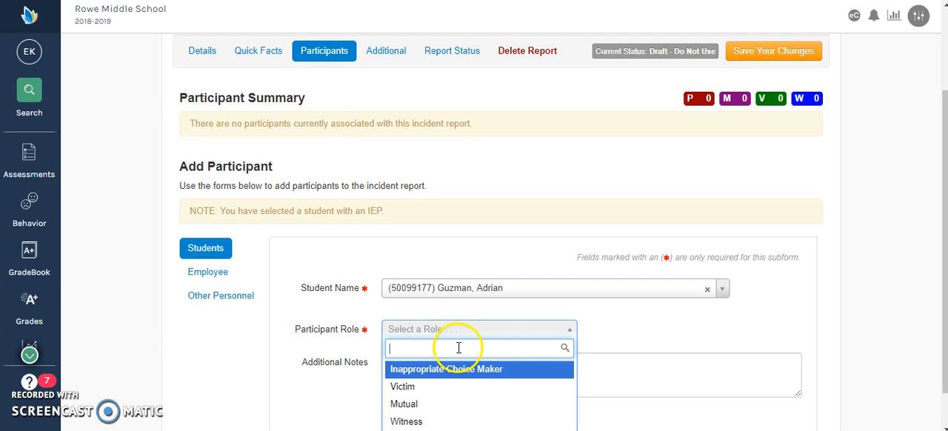
click(451, 374)
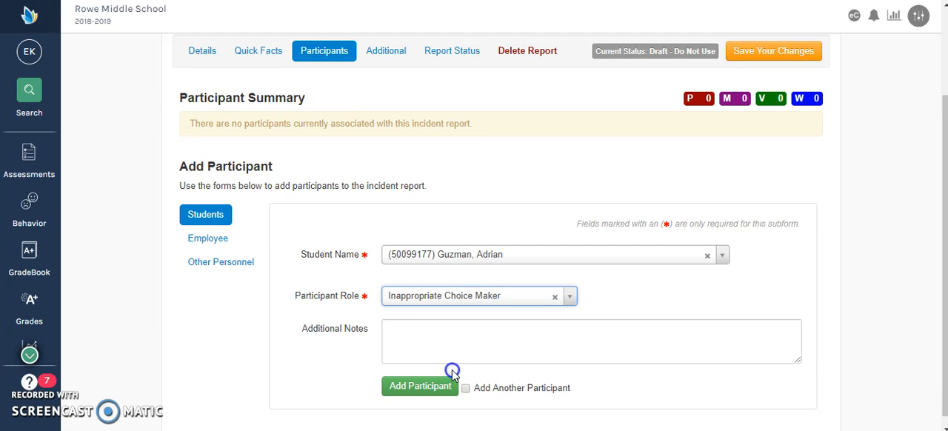
scroll(504, 364, down, 1)
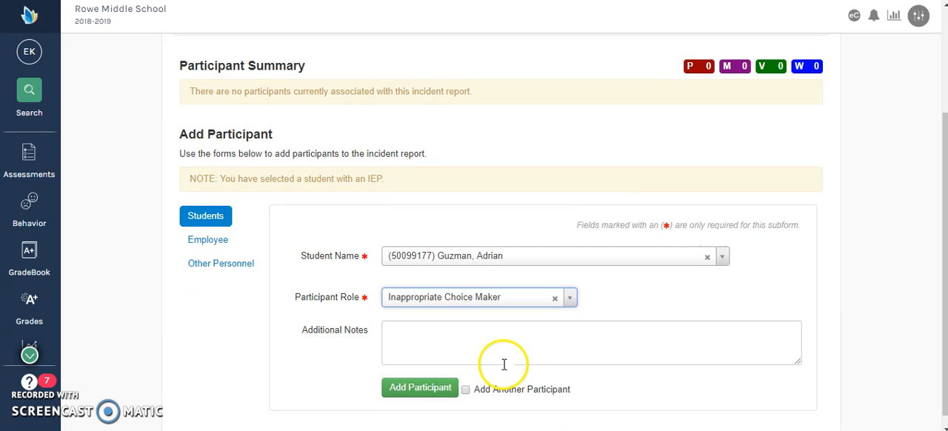
Add the selected student to the incident report as a participant
click(426, 392)
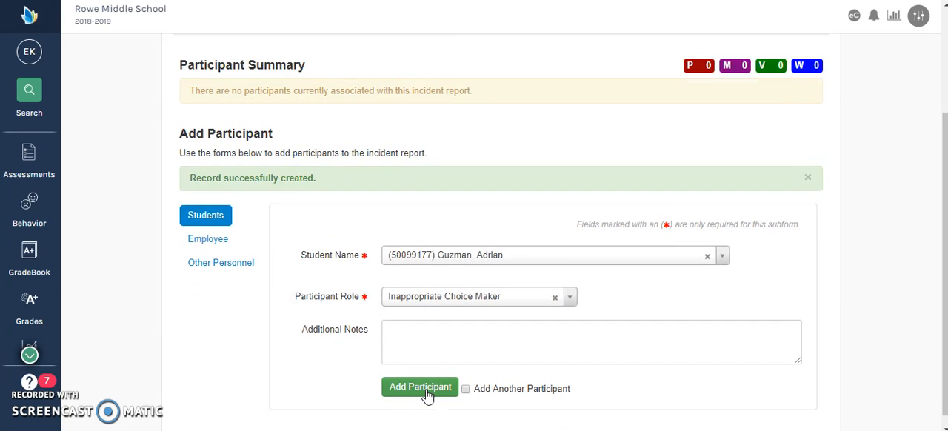
click(604, 302)
Look through the added participant's details, including the subtype options, arrest indicator and conference details
click(575, 285)
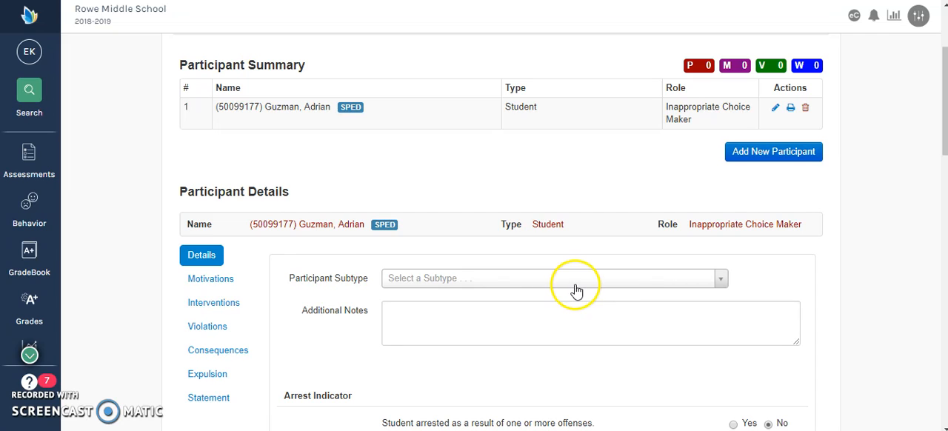
click(319, 343)
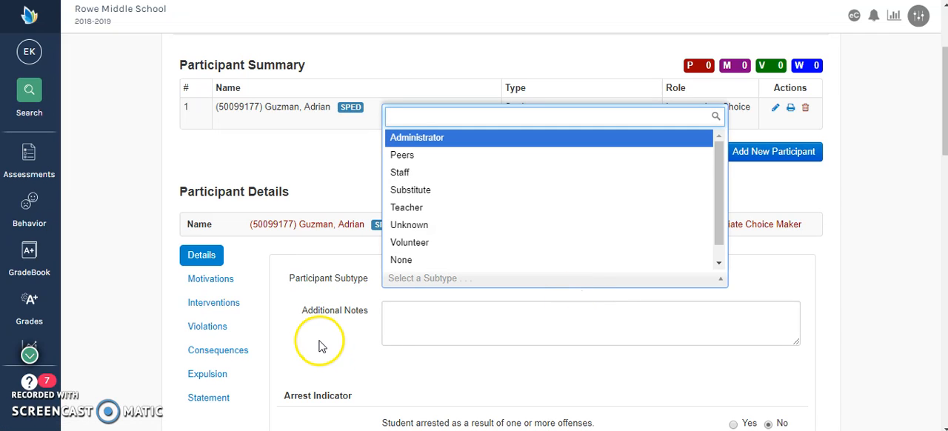
click(450, 257)
scroll(449, 258, up, 1)
click(461, 217)
scroll(464, 216, down, 5)
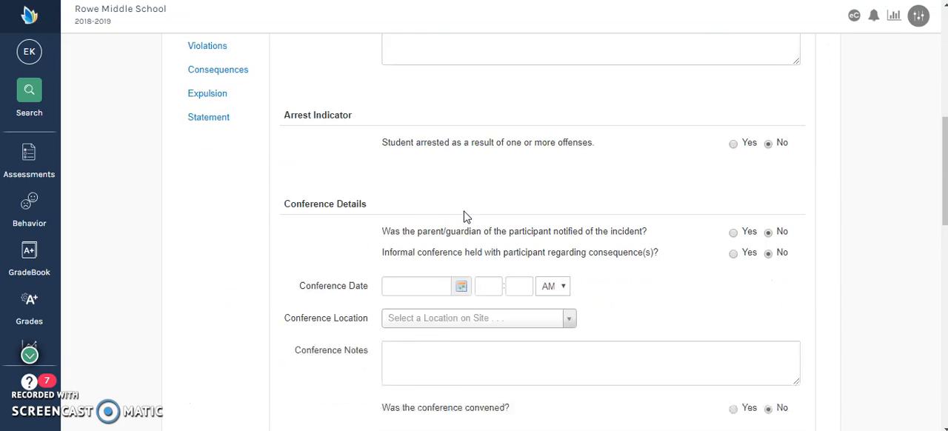
Go to the incident report's status section and set the report status to Pending Dean Review - Use For Referrals
scroll(464, 216, up, 10)
click(463, 168)
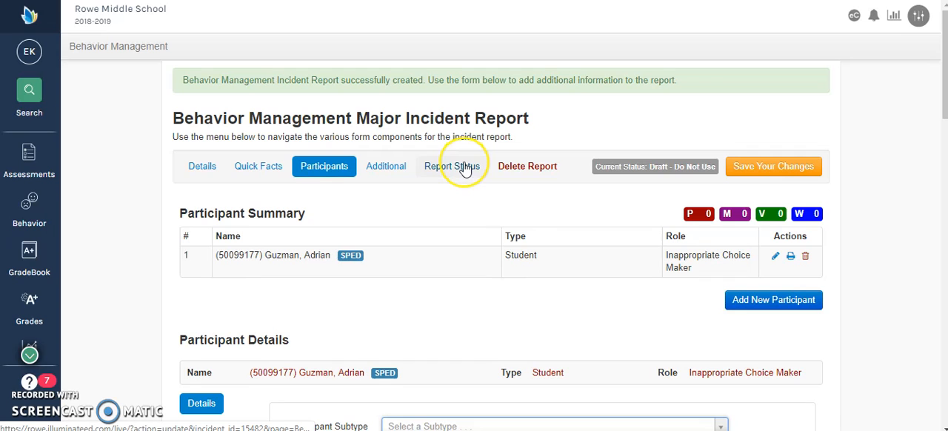
click(443, 176)
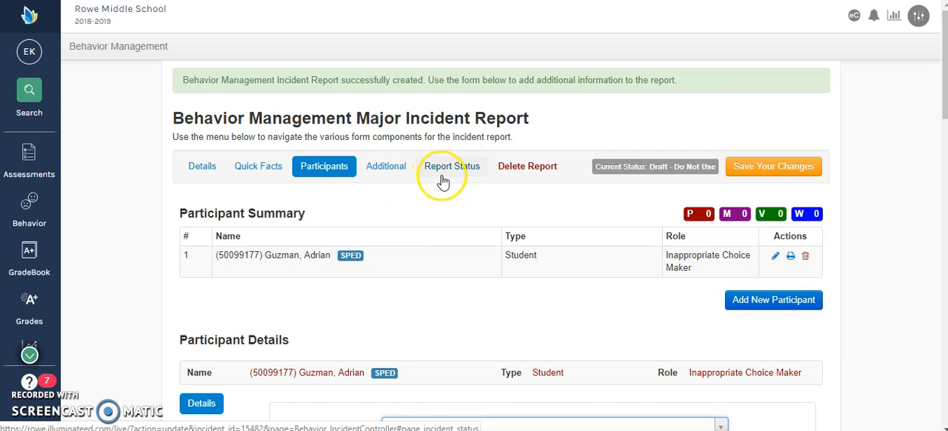
scroll(498, 222, down, 2)
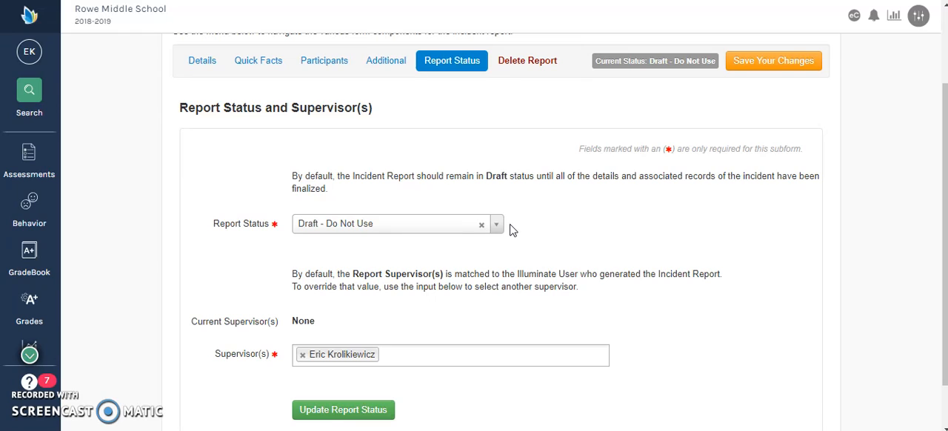
click(497, 227)
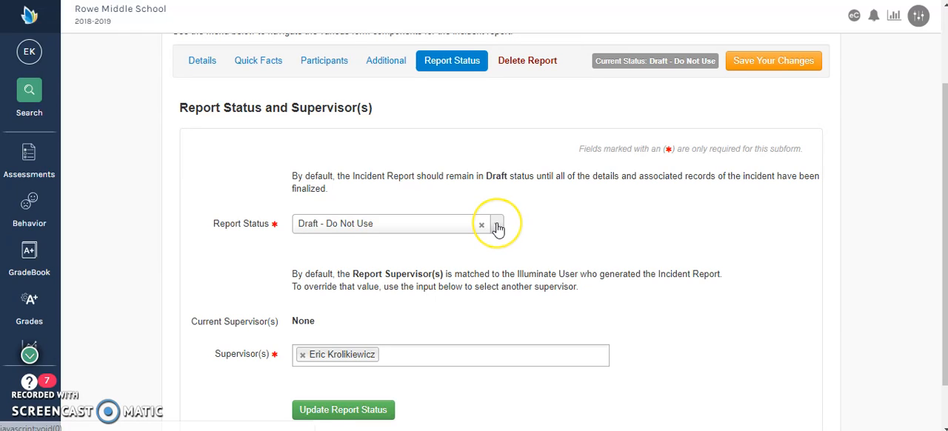
click(497, 227)
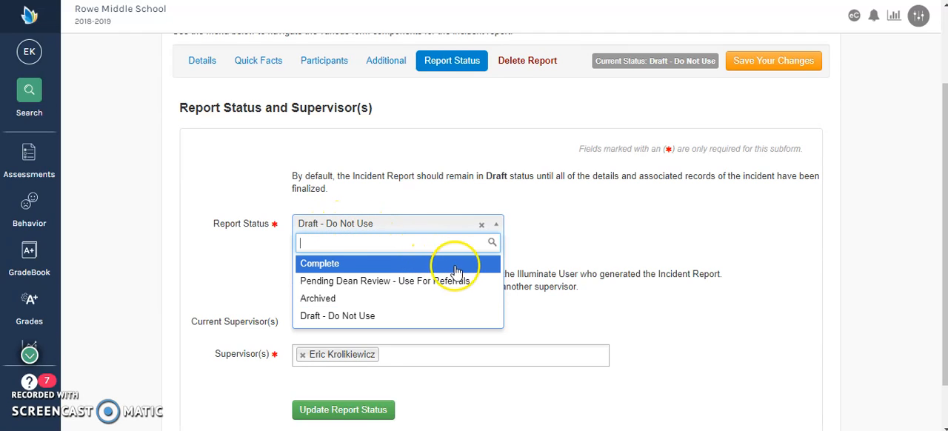
click(472, 281)
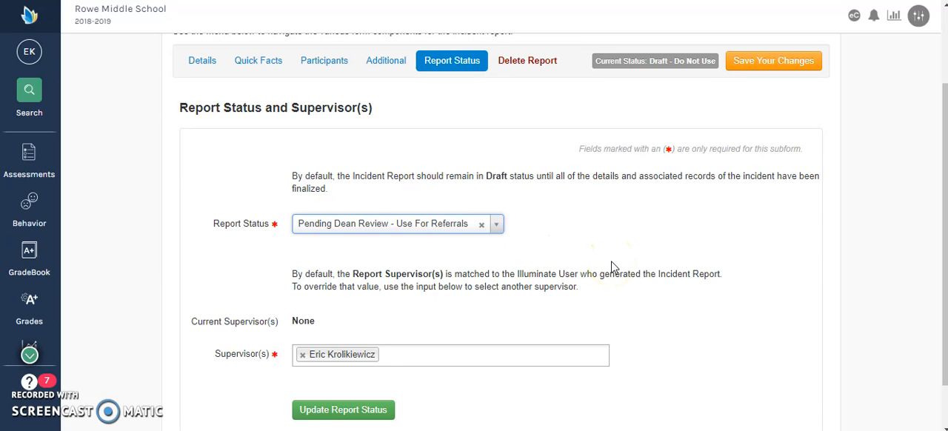
Update the report status and save the changes to the incident report
scroll(611, 267, down, 1)
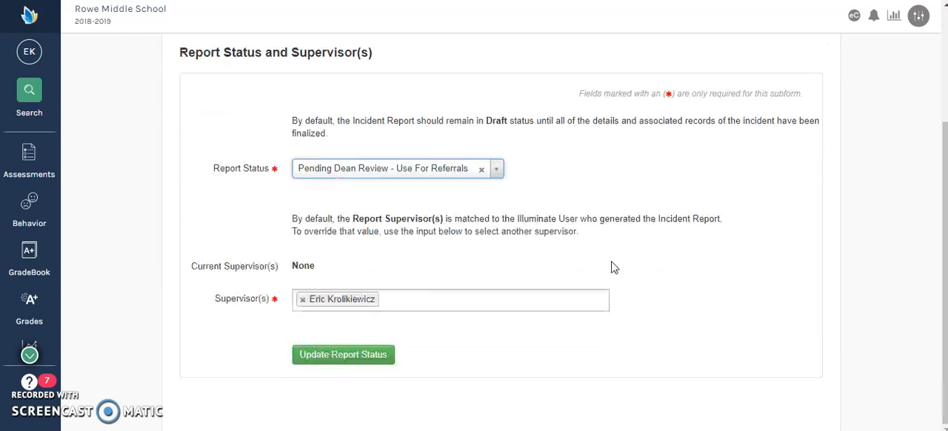
click(370, 362)
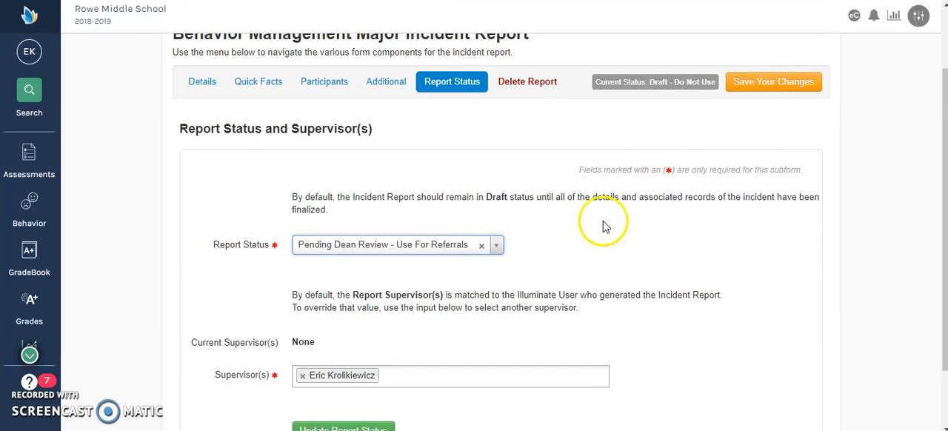
click(774, 86)
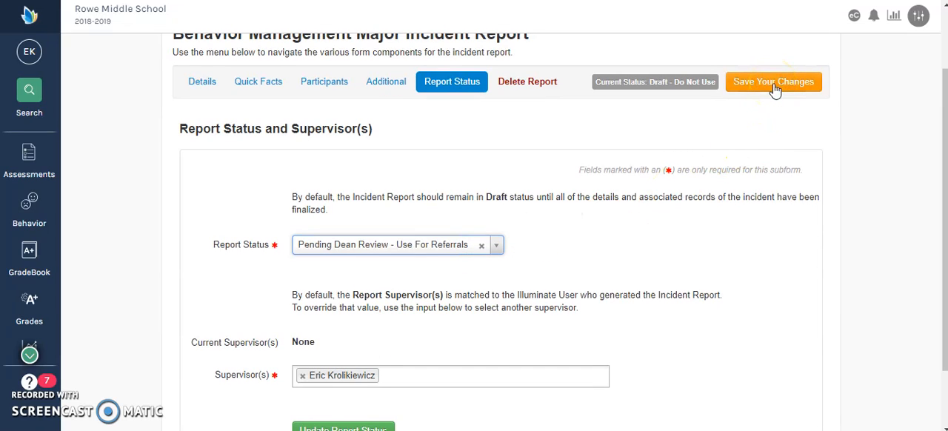